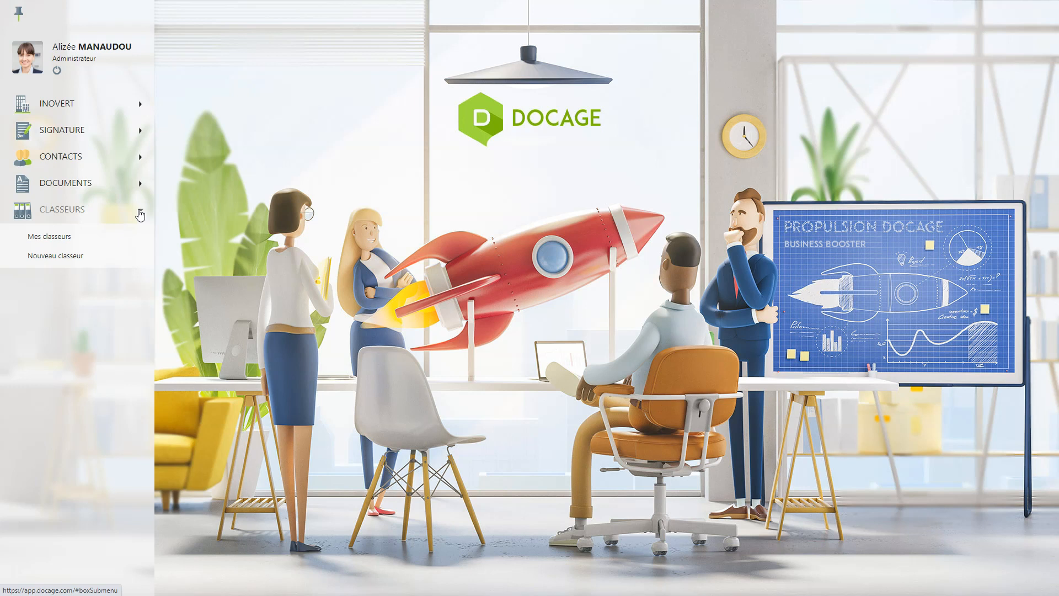
# - Start a new blank binder from Mes classeurs
pyautogui.click(65, 237)
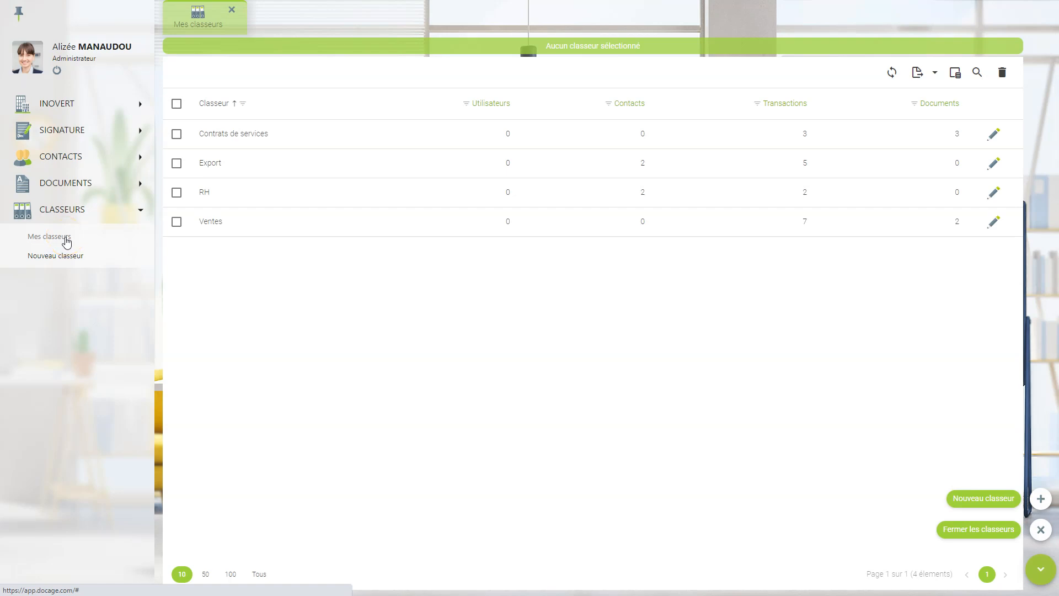
pyautogui.click(62, 255)
pyautogui.click(1036, 498)
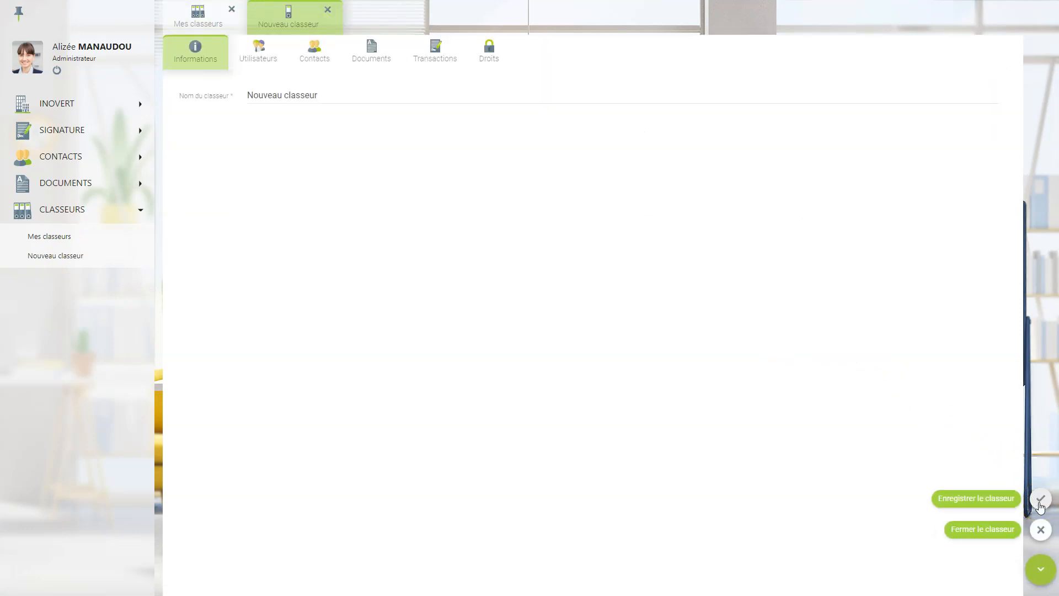
pyautogui.click(1026, 498)
# - Replace the default binder name with the user's full name
pyautogui.moveTo(326, 100); pyautogui.dragTo(236, 102)
pyautogui.press('BackSpace')
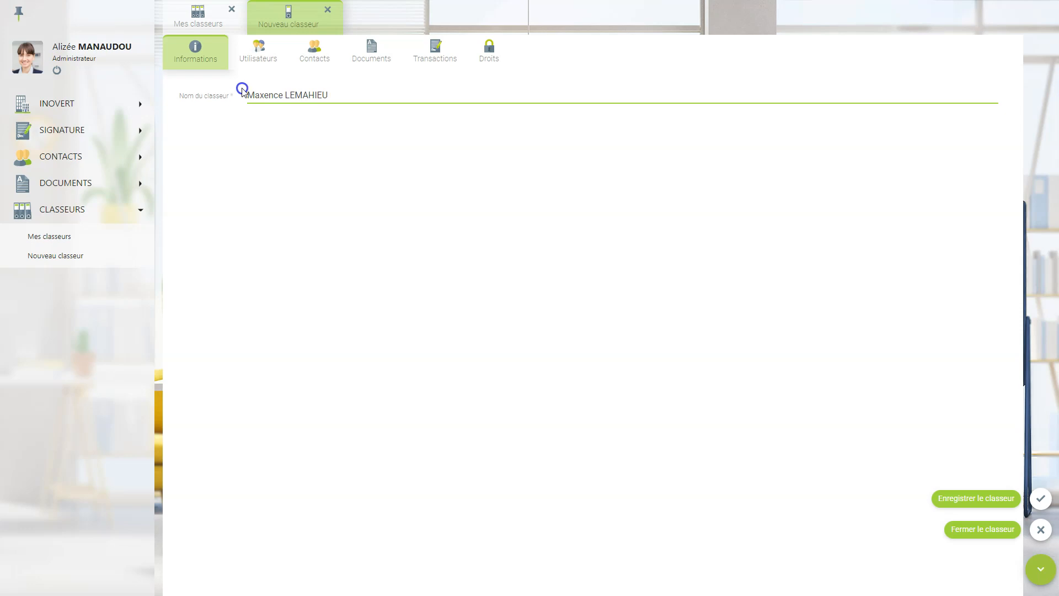
pyautogui.click(257, 56)
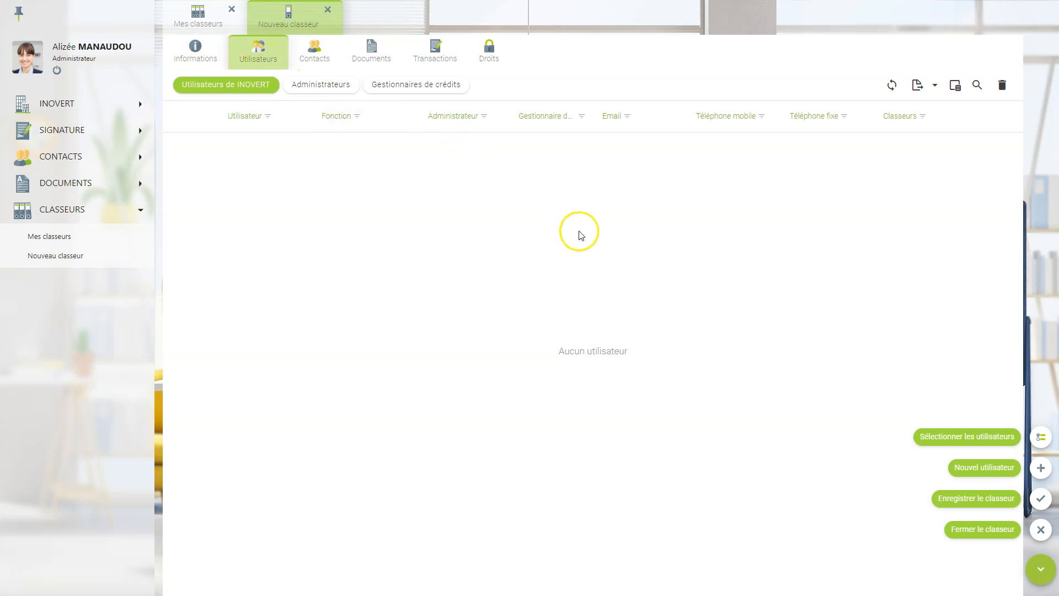
# - Add the binder's namesake user as its only user, flagged administrator and credit manager
pyautogui.click(1040, 438)
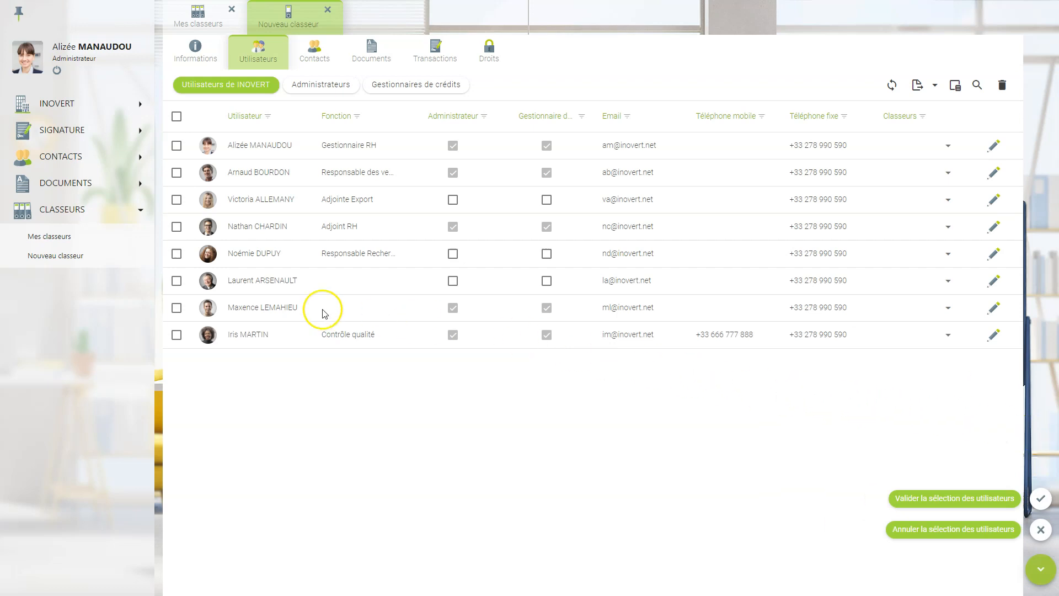
pyautogui.click(177, 309)
pyautogui.click(1039, 500)
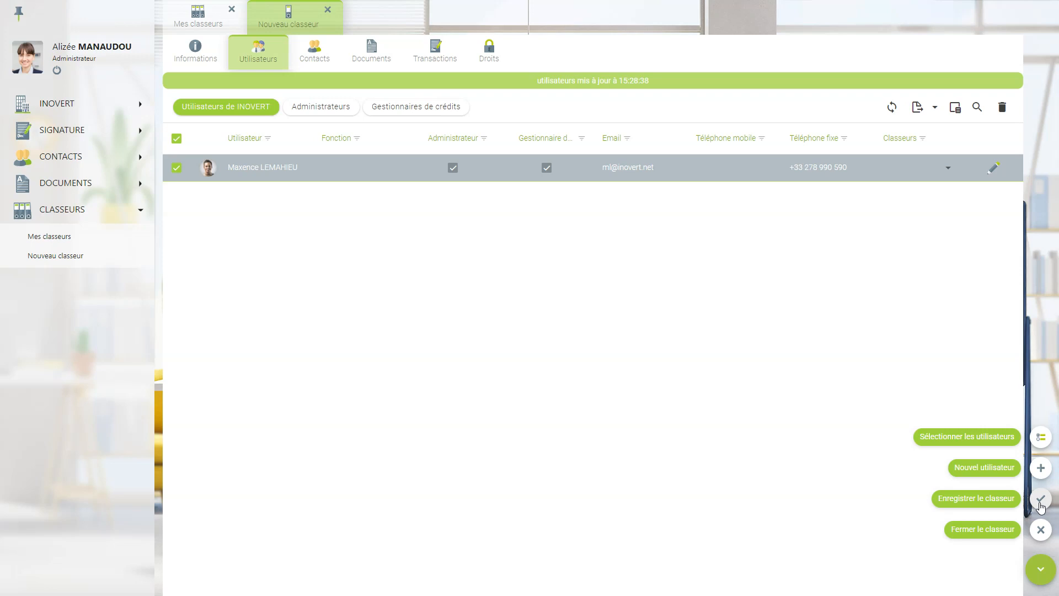
pyautogui.click(1040, 472)
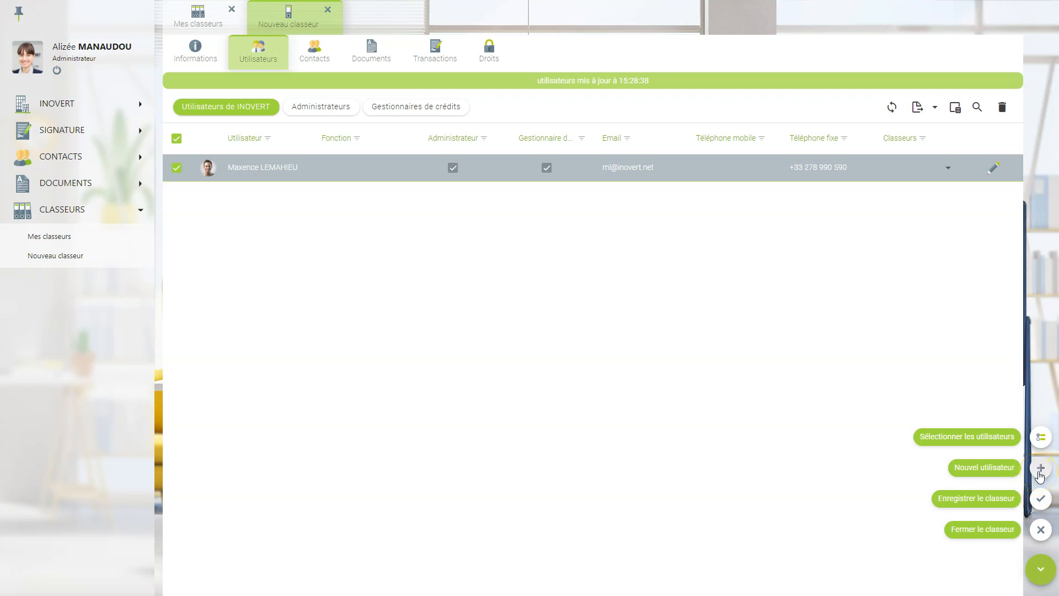
pyautogui.click(1003, 451)
# - Select the ISECO NICE and PARIS SENS contacts for the binder
pyautogui.click(312, 58)
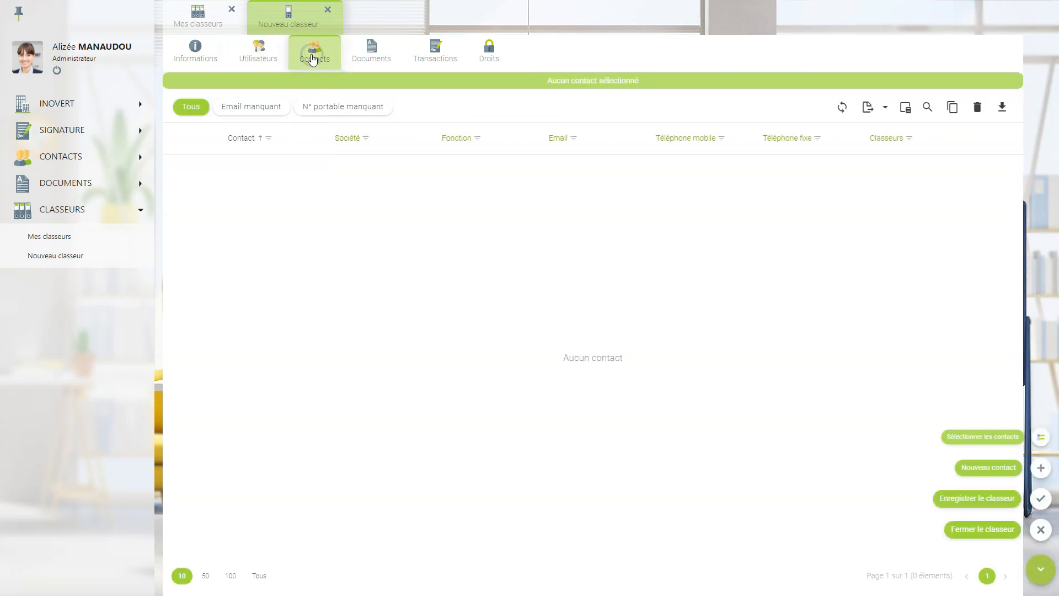
pyautogui.click(1033, 435)
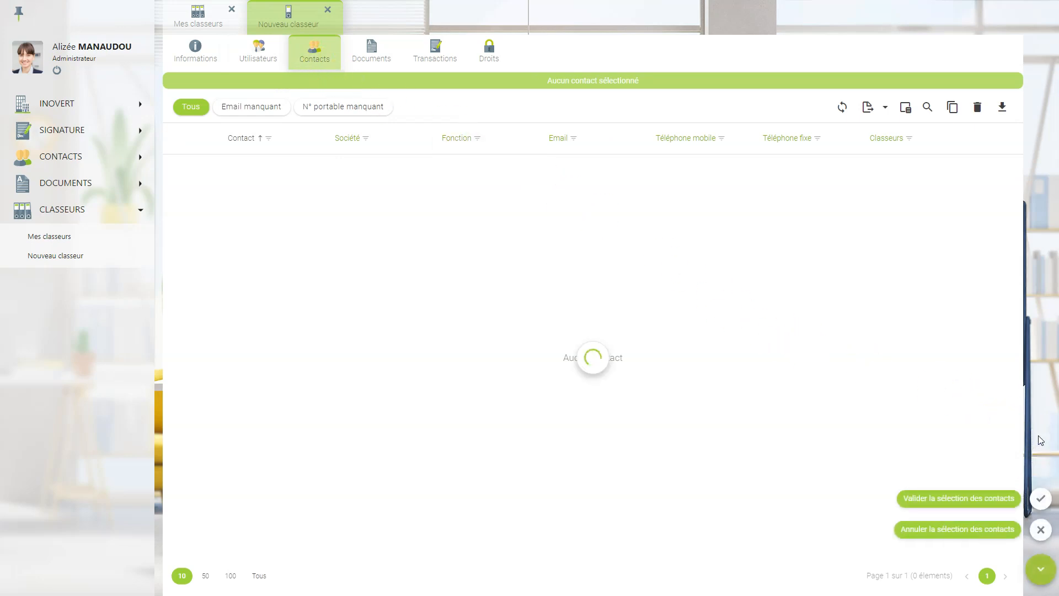
pyautogui.click(176, 260)
pyautogui.click(177, 304)
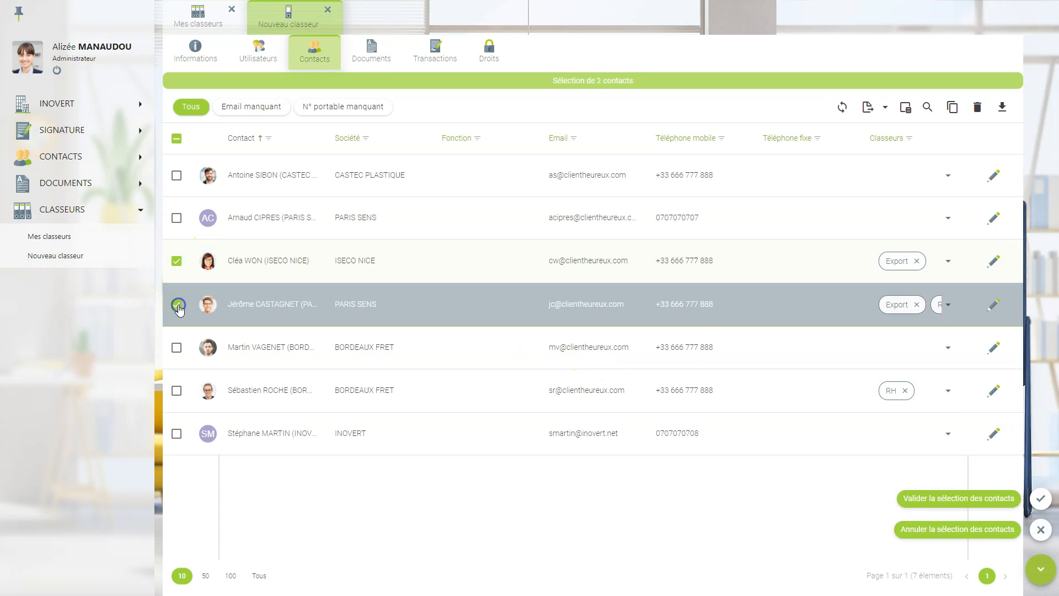
pyautogui.click(1031, 501)
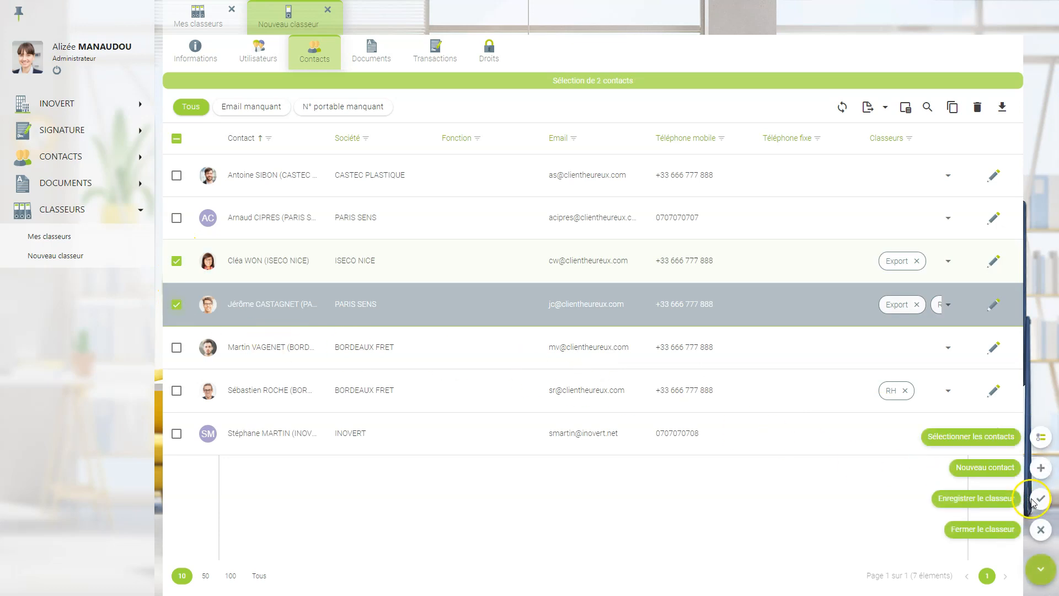
pyautogui.click(377, 55)
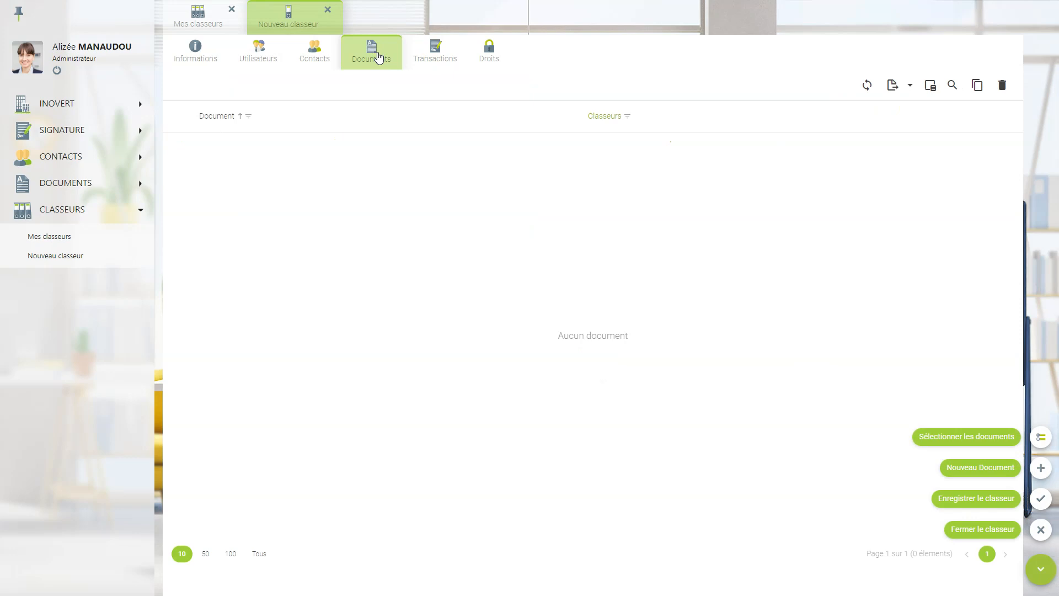
pyautogui.click(423, 57)
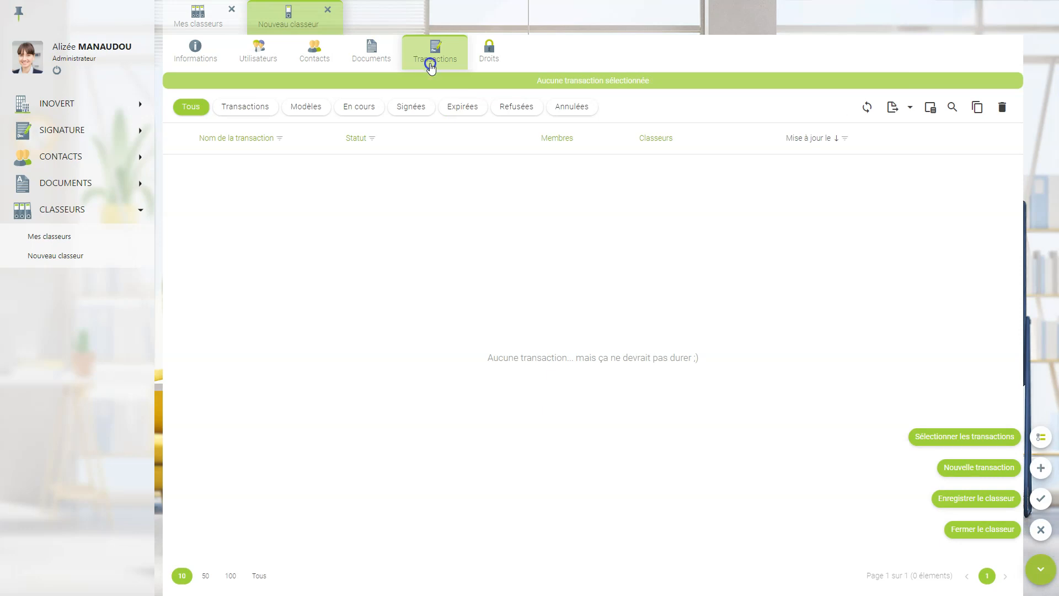
# - Add the Documents de vente and CGV INOVERT transactions and the Devis + CGV template
pyautogui.click(1040, 444)
pyautogui.click(248, 108)
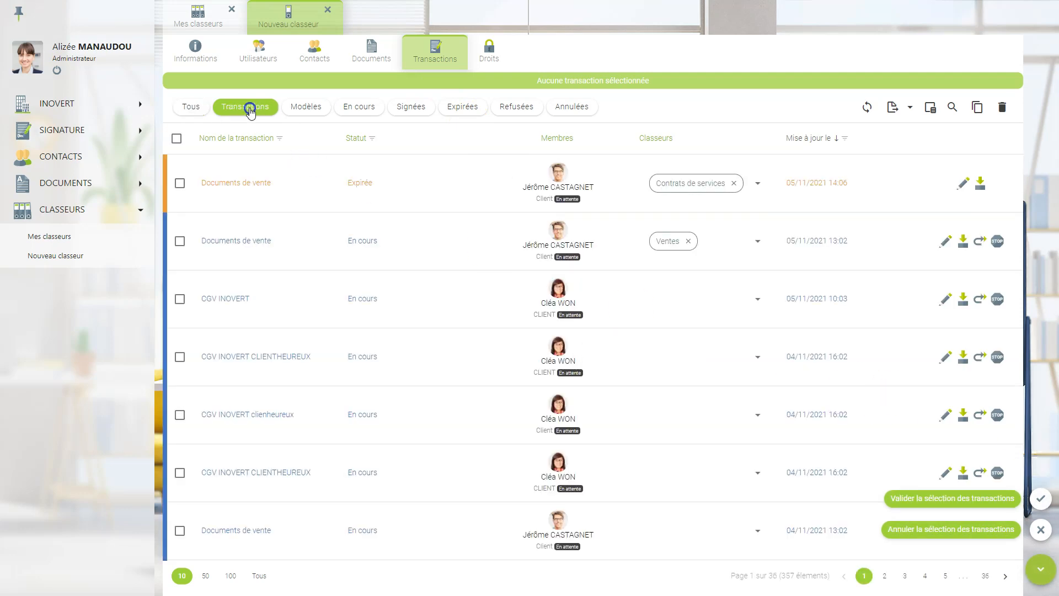
pyautogui.click(180, 241)
pyautogui.click(177, 301)
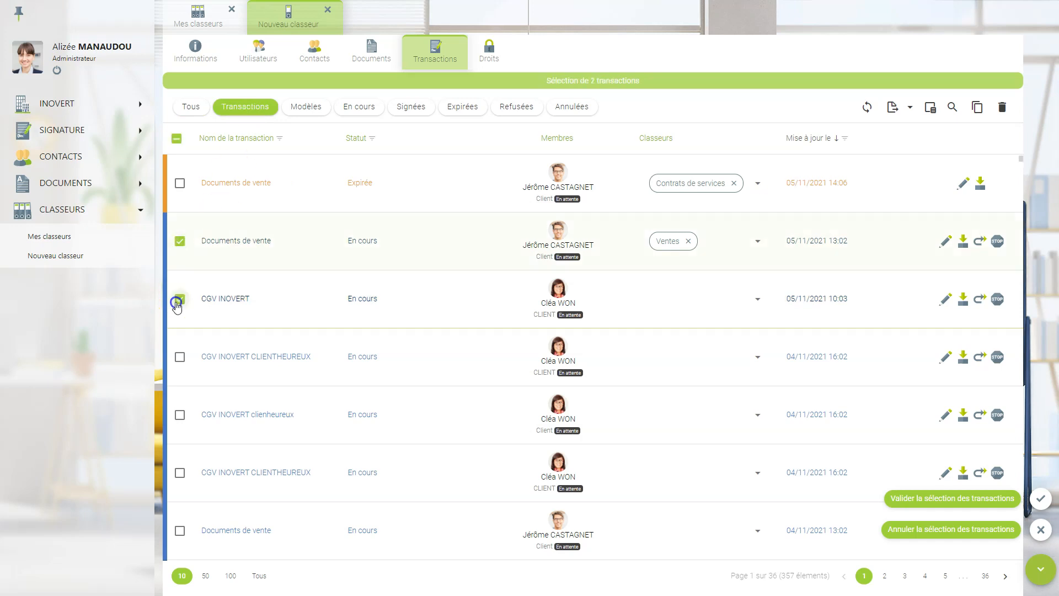
pyautogui.click(304, 110)
pyautogui.click(180, 414)
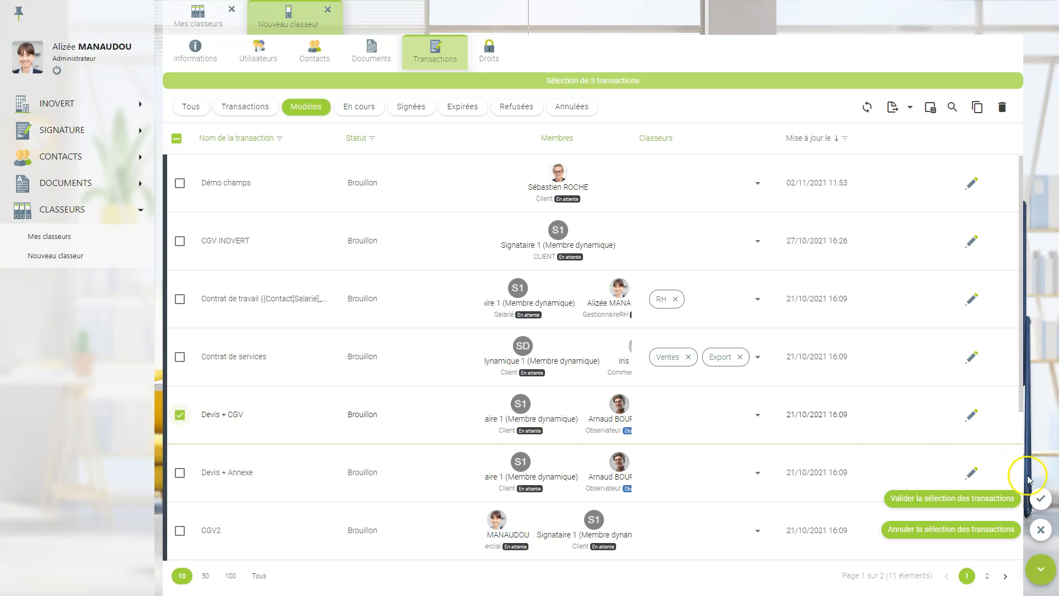
pyautogui.click(1039, 498)
pyautogui.click(490, 55)
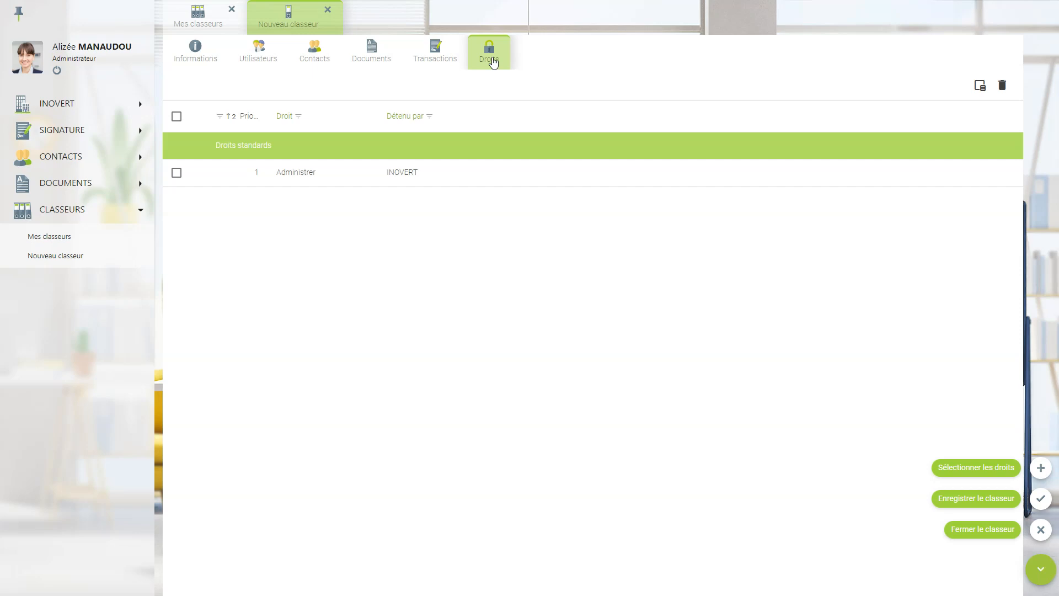
# - Save and close the binder, then go to Mes transactions under SIGNATURE
pyautogui.click(1040, 499)
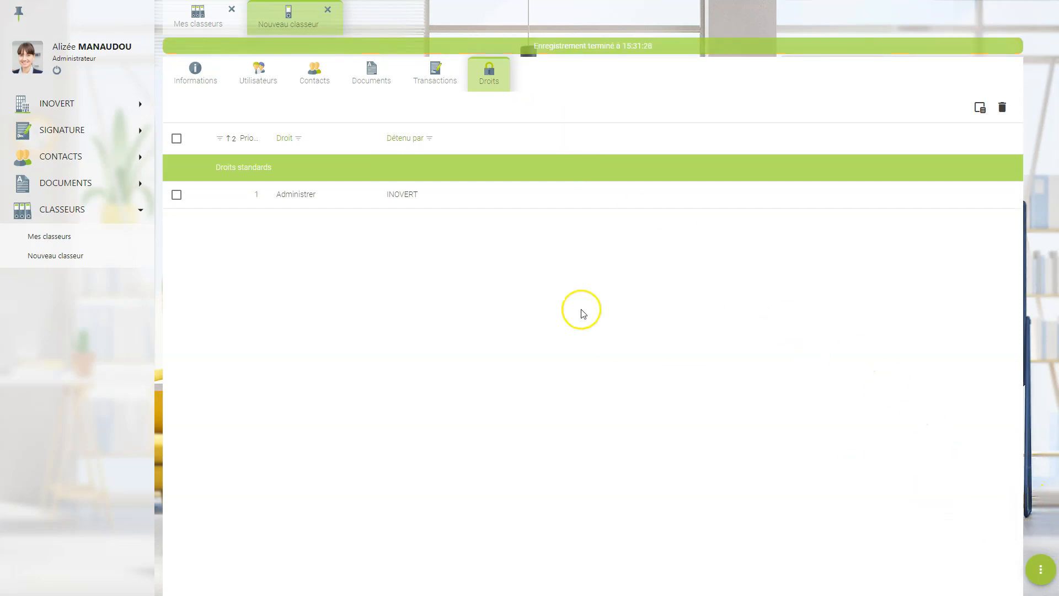
pyautogui.click(328, 9)
pyautogui.click(320, 194)
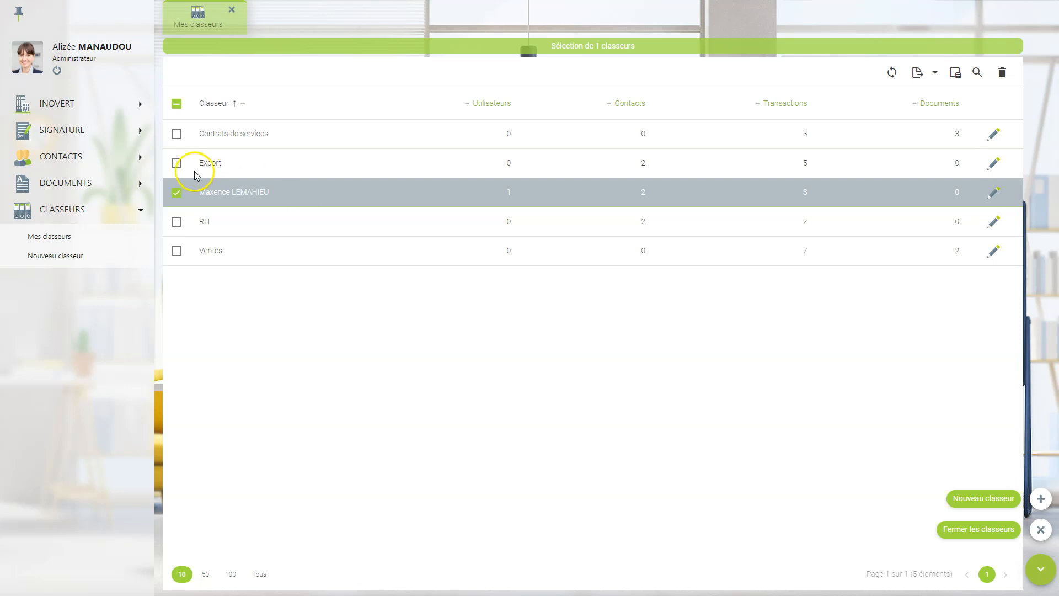
pyautogui.click(87, 131)
pyautogui.click(72, 158)
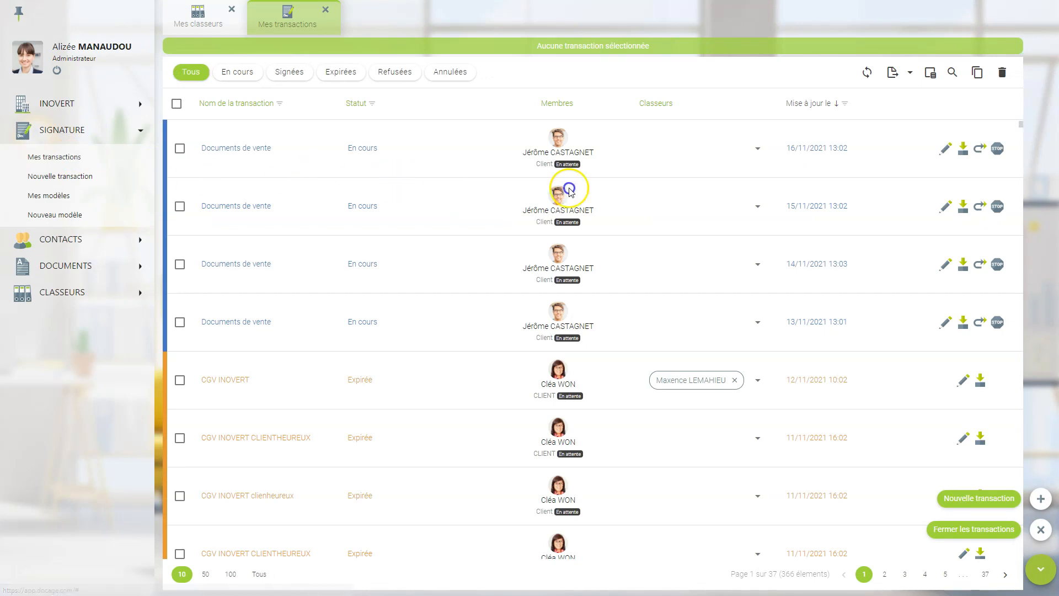
# - Link the first Documents de vente transaction, dated 16/11/2021, to the new binder
pyautogui.click(758, 156)
pyautogui.click(750, 256)
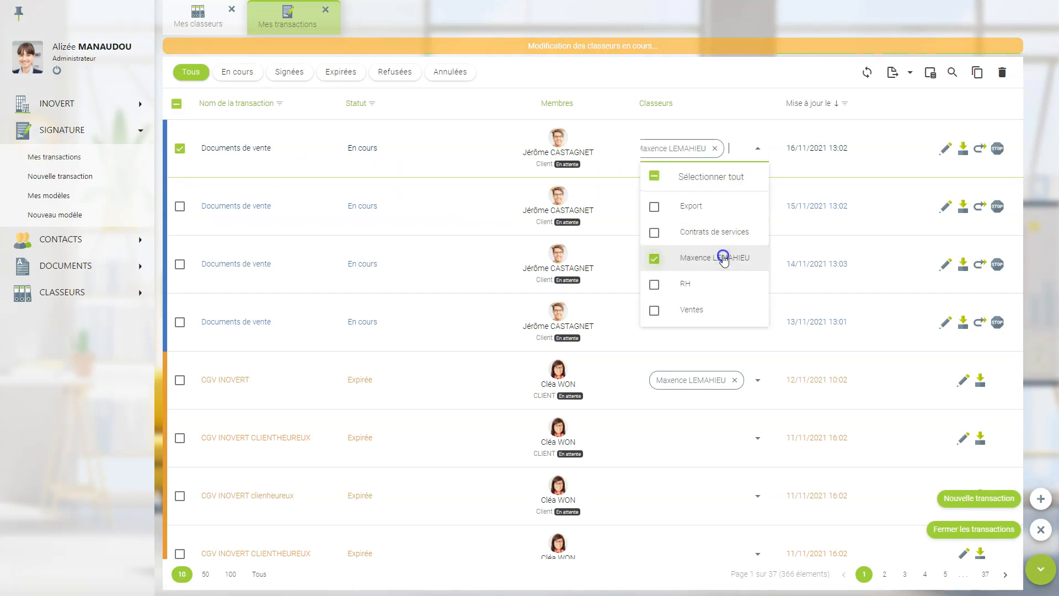
pyautogui.click(755, 152)
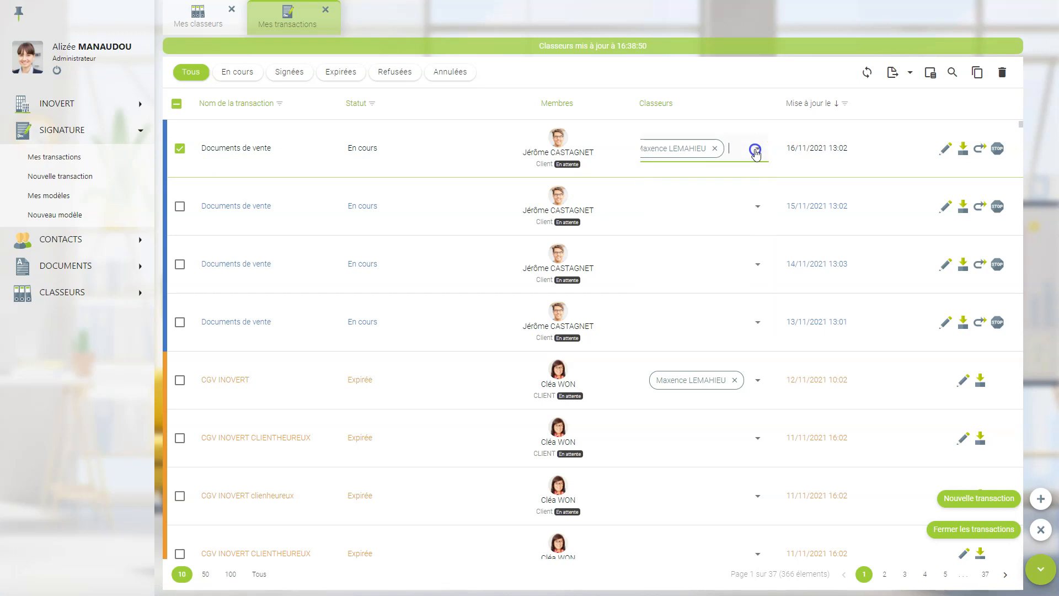
# - Open the binder from its tag to confirm it now holds four transactions
pyautogui.click(711, 148)
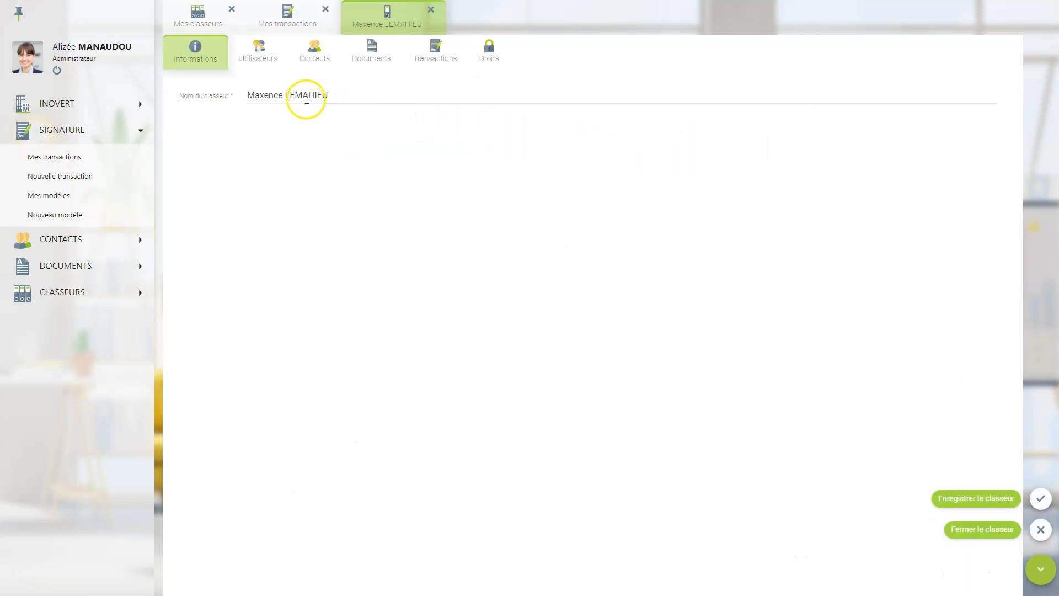
pyautogui.click(433, 54)
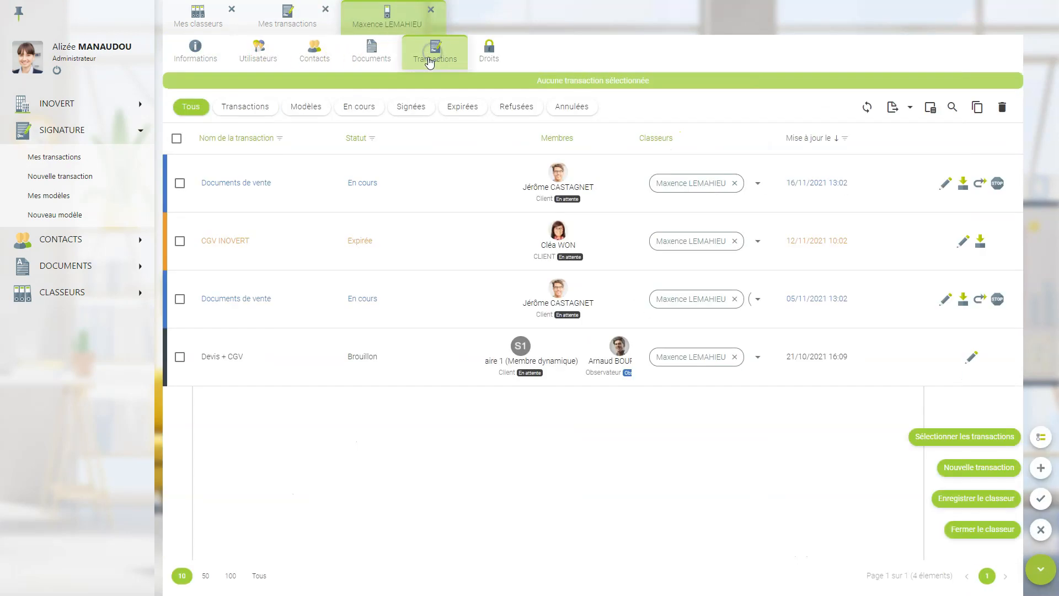
pyautogui.click(431, 9)
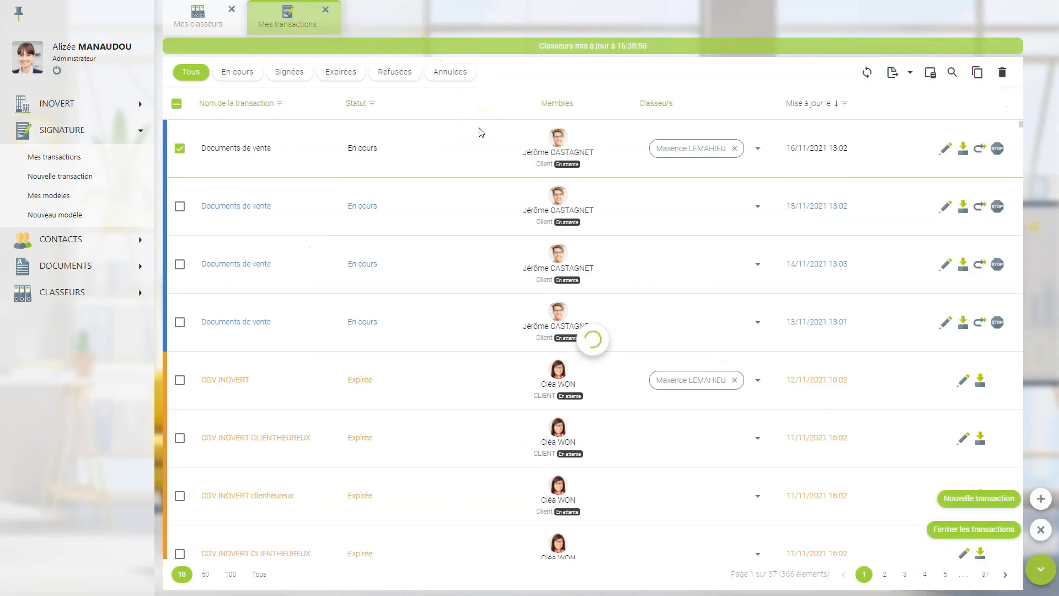
# - Add the new binder to the 15/11/2021 Documents de vente transaction and save it
pyautogui.click(466, 209)
pyautogui.click(944, 208)
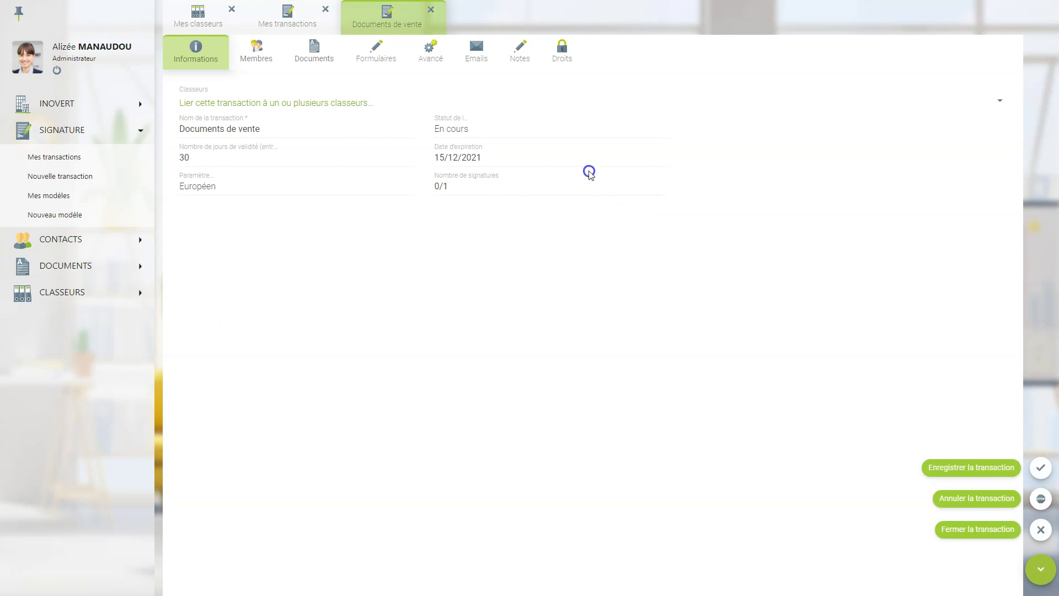
pyautogui.click(206, 112)
pyautogui.click(235, 190)
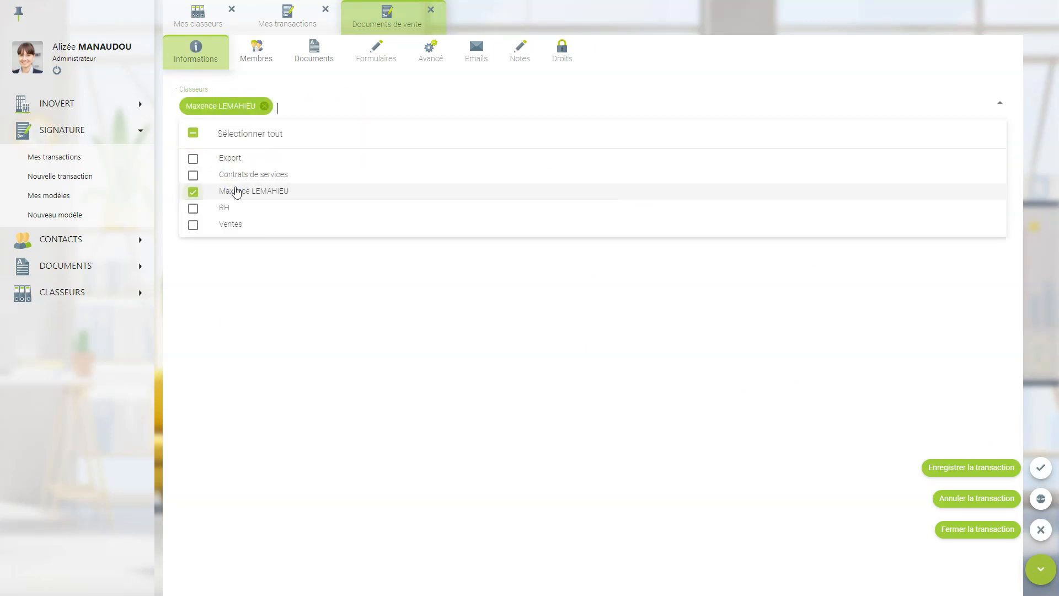
pyautogui.click(1041, 467)
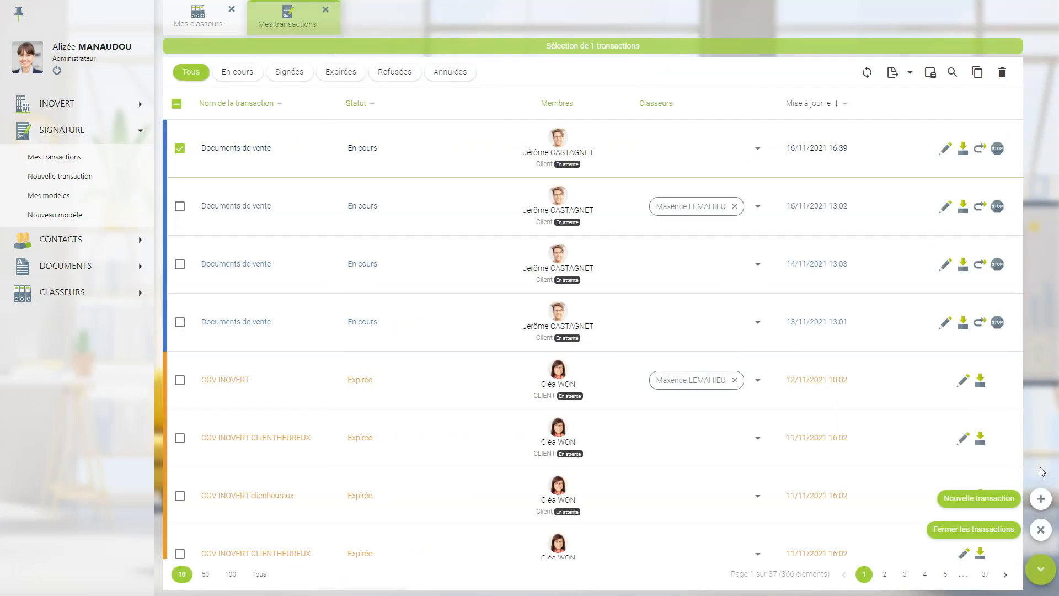